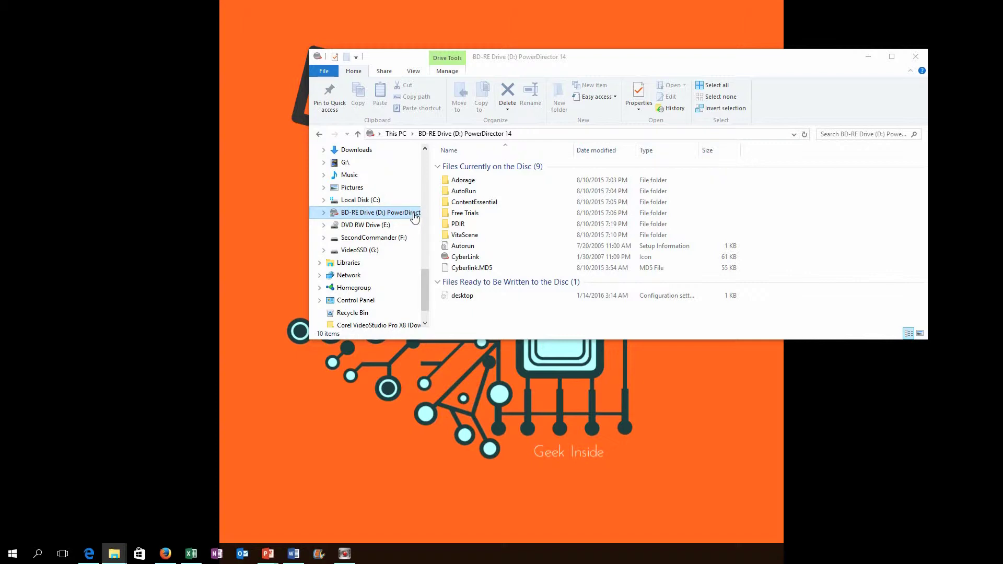
Share the BD-RE drive D: on the network under the share name 'D' via Advanced Sharing
right_click(399, 213)
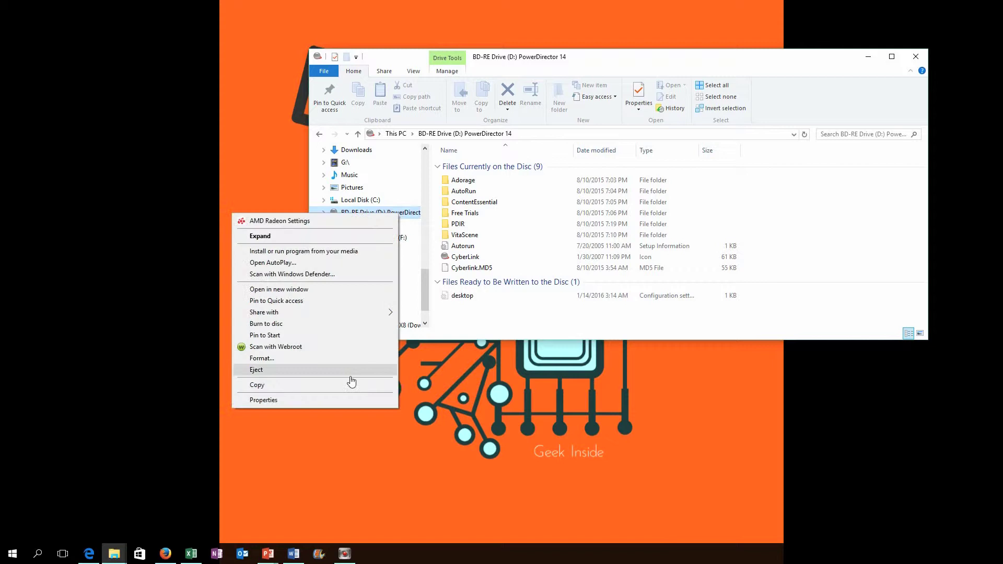
left_click(337, 403)
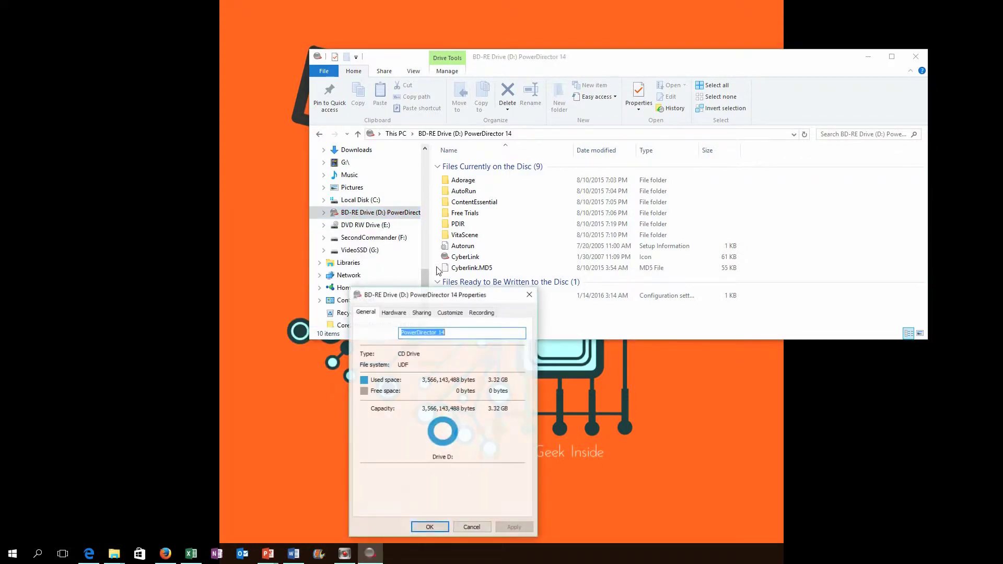
left_click(423, 313)
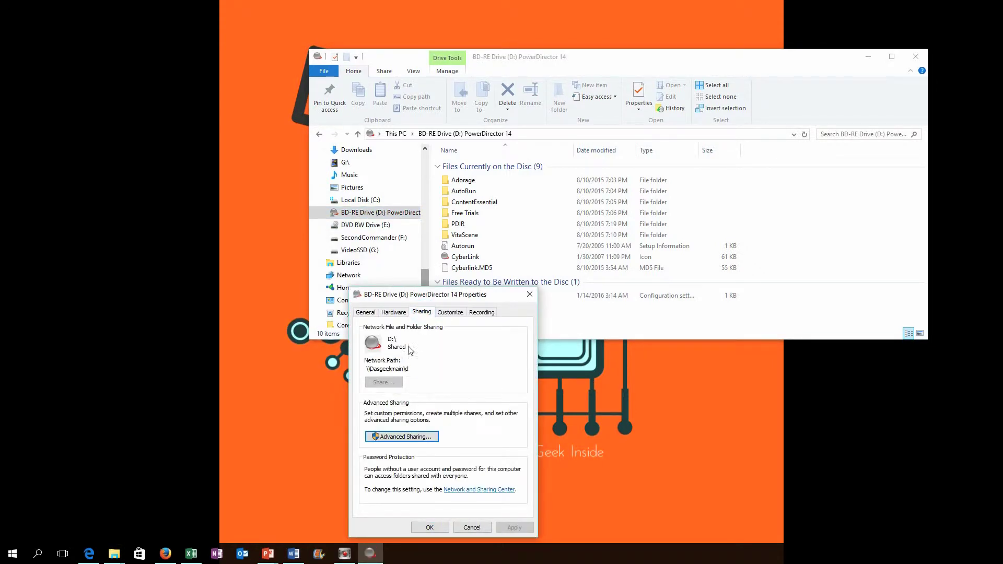
left_click(422, 436)
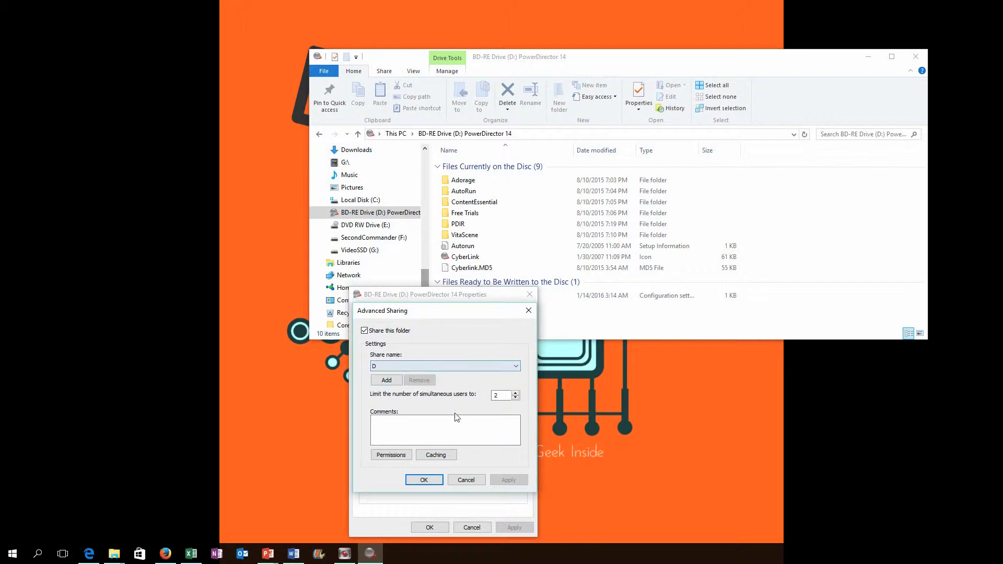
left_click(425, 480)
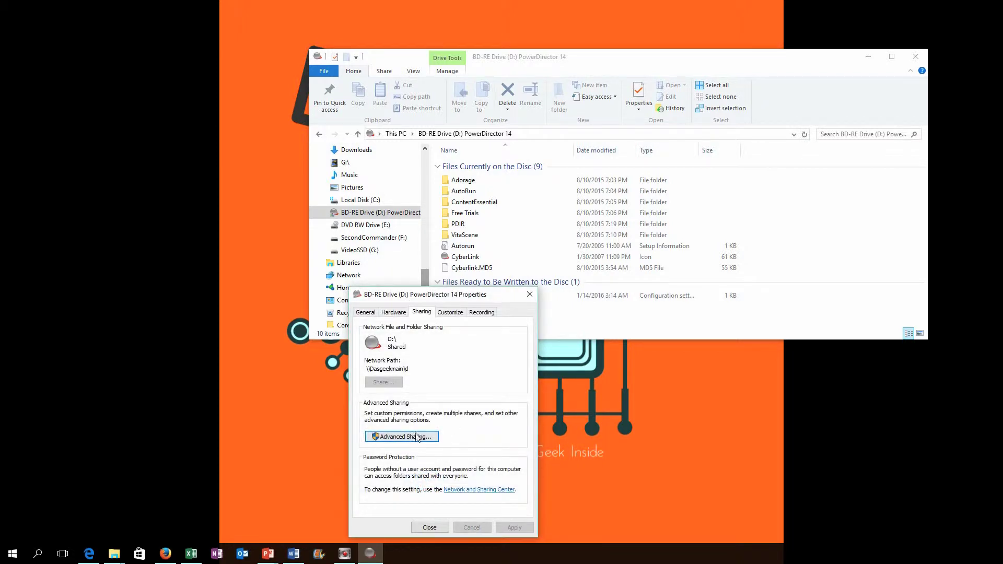
left_click(460, 490)
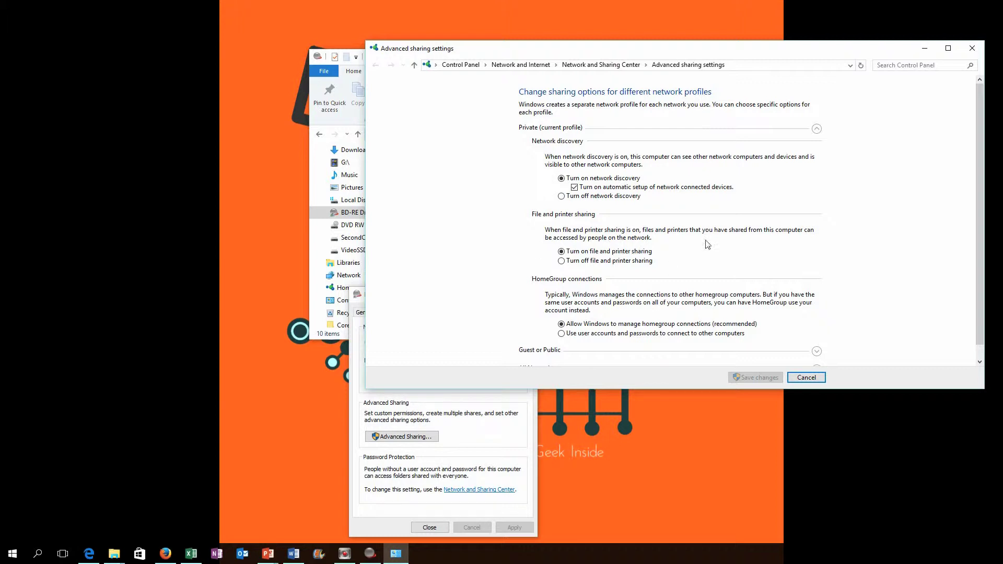
left_click(991, 205)
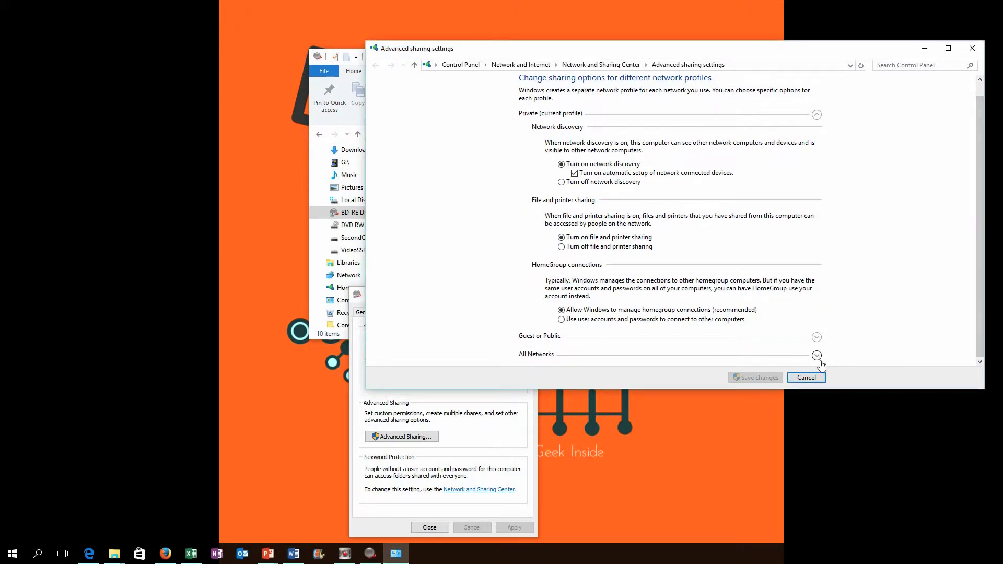
left_click(818, 358)
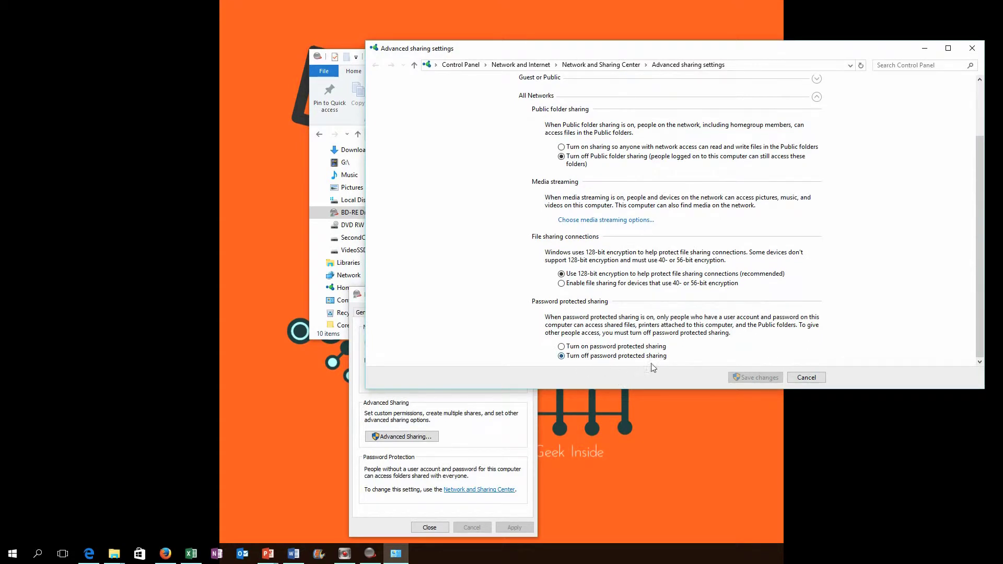
left_click(809, 377)
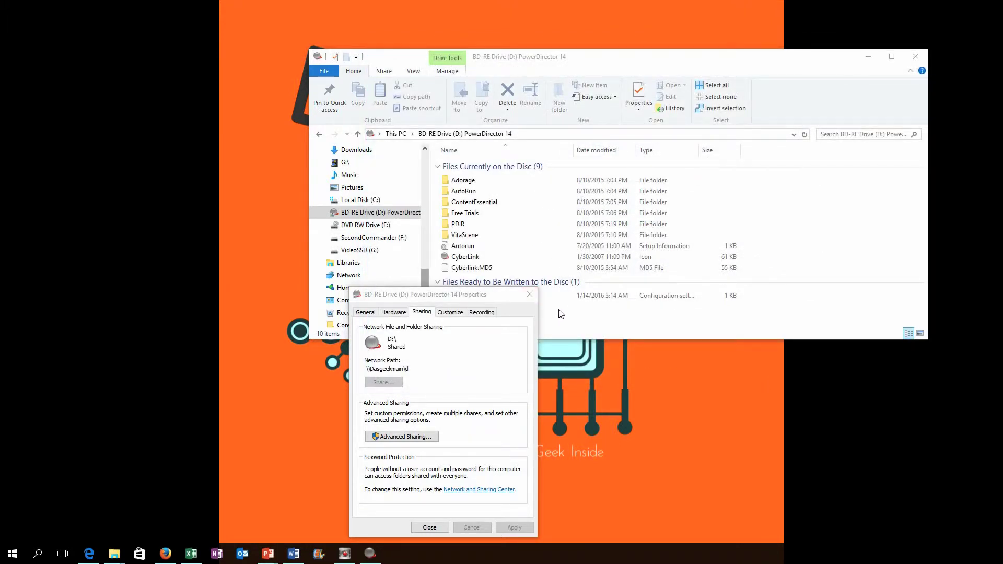
Select the network path \\Dasgeekmain\d in the drive's sharing properties to copy it
left_click(412, 367)
left_click_drag(410, 369, 366, 369)
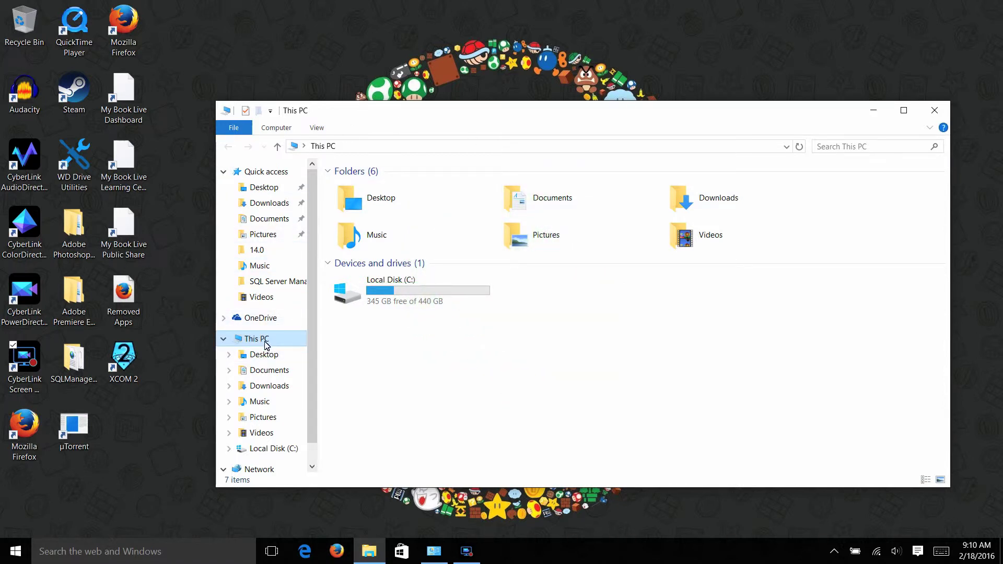
Start the Add Network Location wizard from This PC and choose a custom network location
right_click(568, 364)
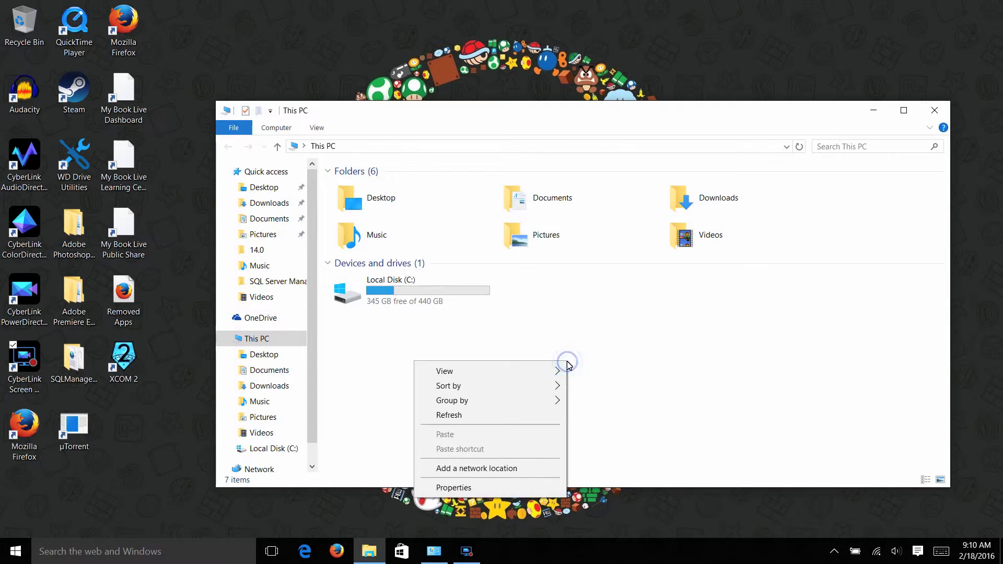
left_click(529, 474)
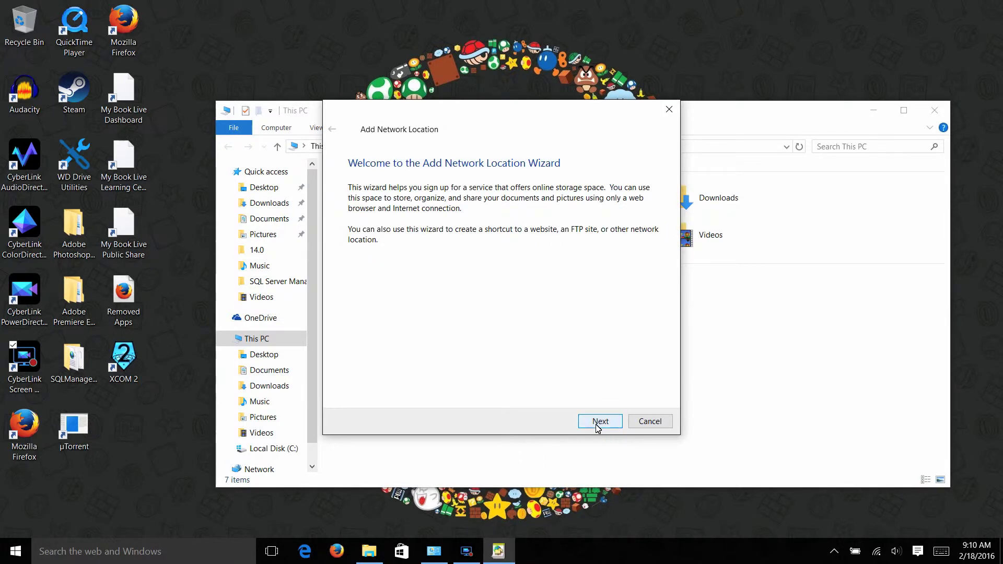
left_click(598, 428)
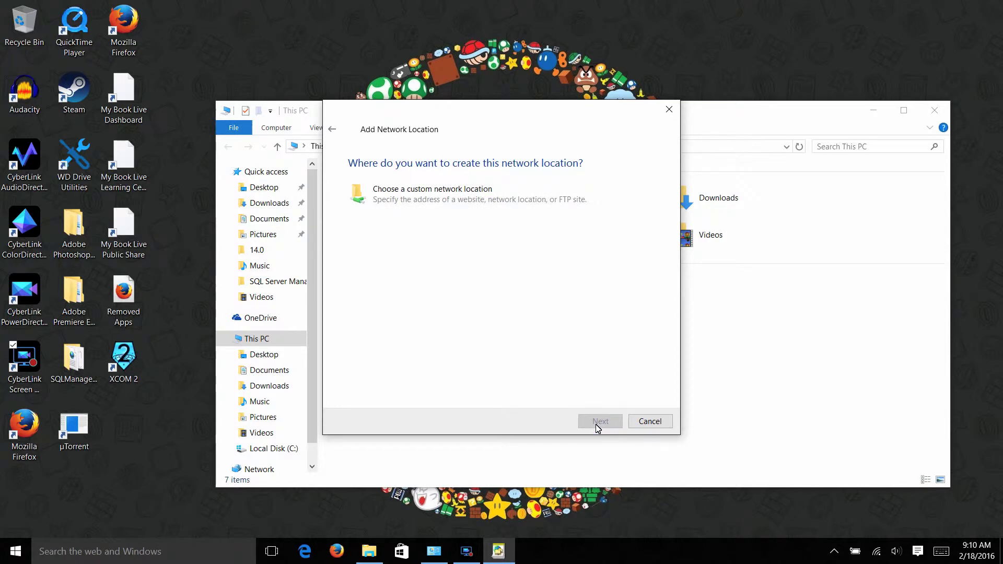
left_click(469, 202)
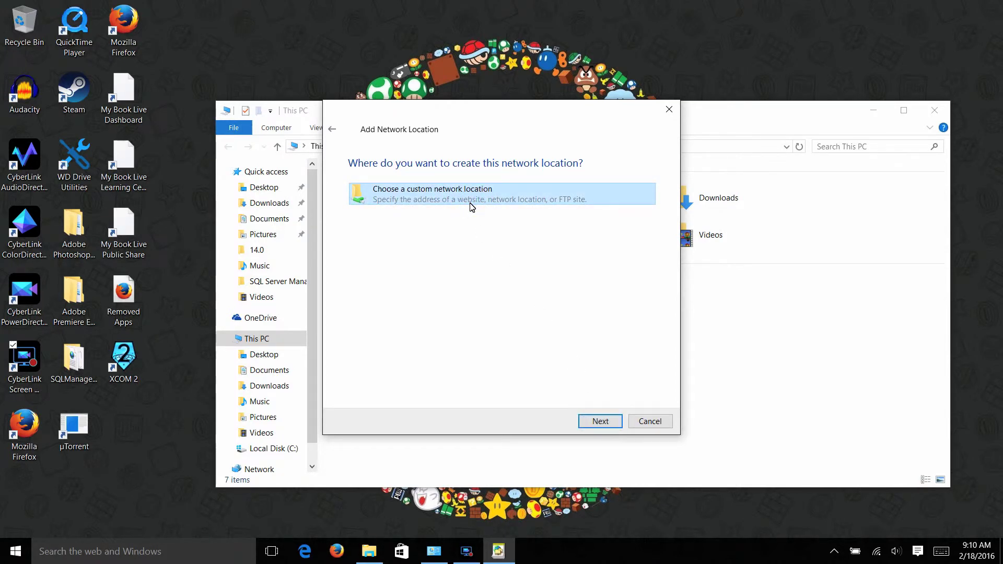
left_click(591, 426)
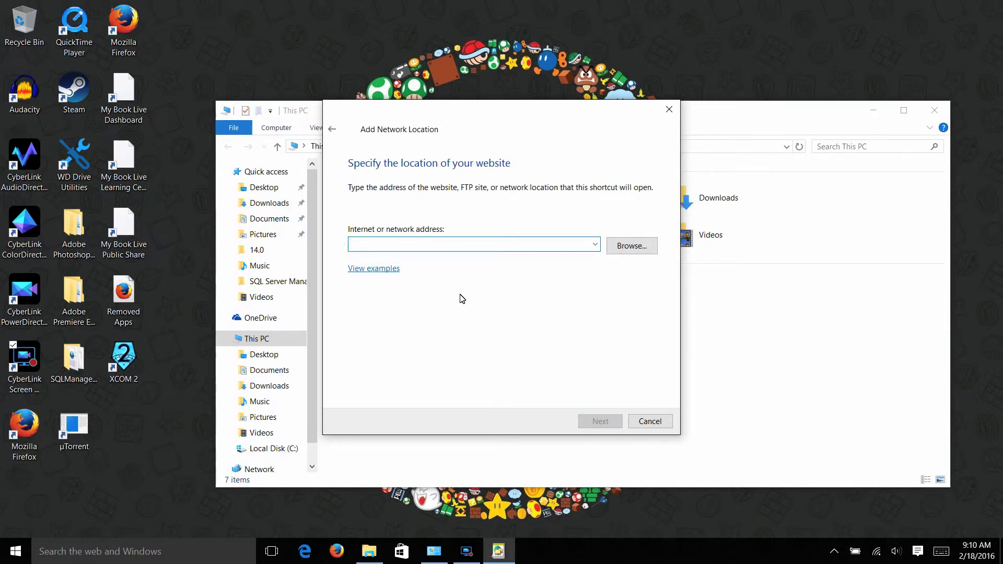
Enter the address \\Dasgeekmain\d, correcting a mistyped letter
type("\\\\")
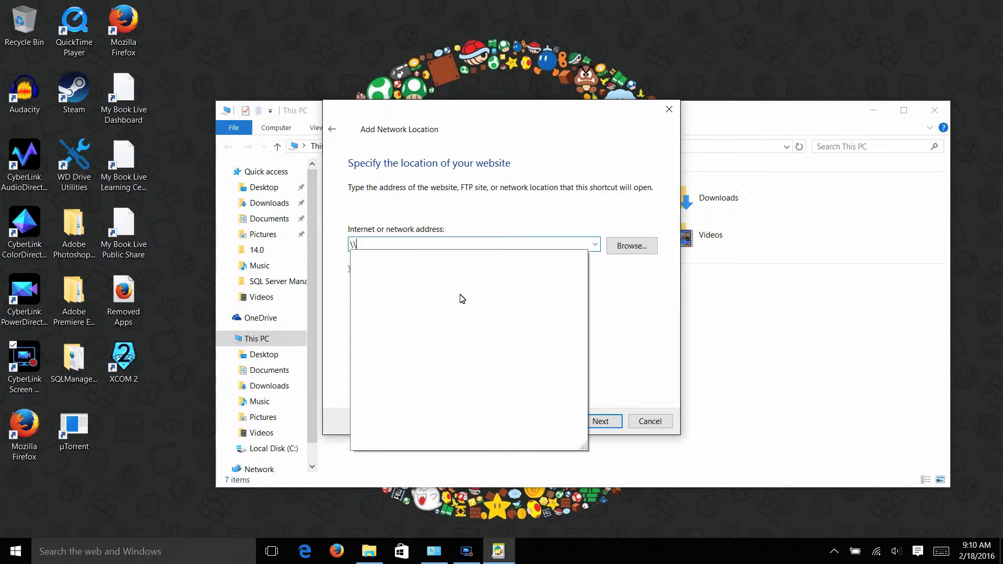
type("Dasgeem")
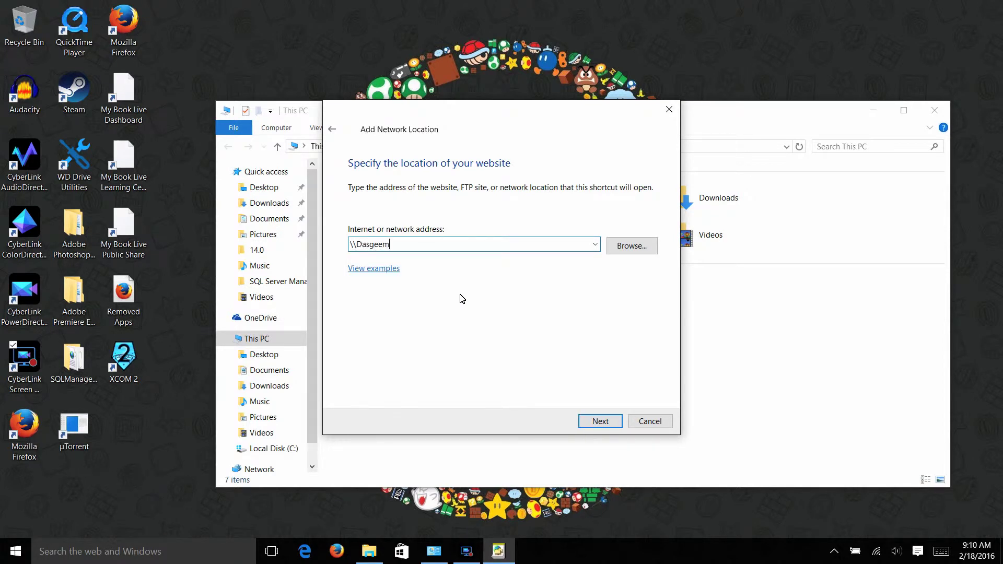
type("n")
key("BackSpace")
type("kmain\\")
type("d")
Name the network location 'cdrom (Dasgeekmain)' and finish the wizard, opening the location
left_click(596, 428)
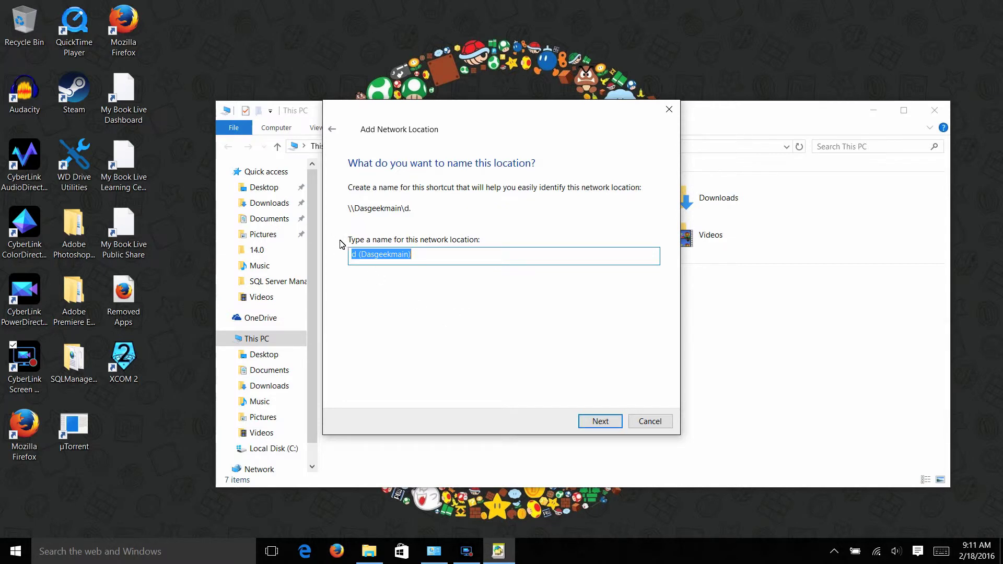
left_click(353, 255)
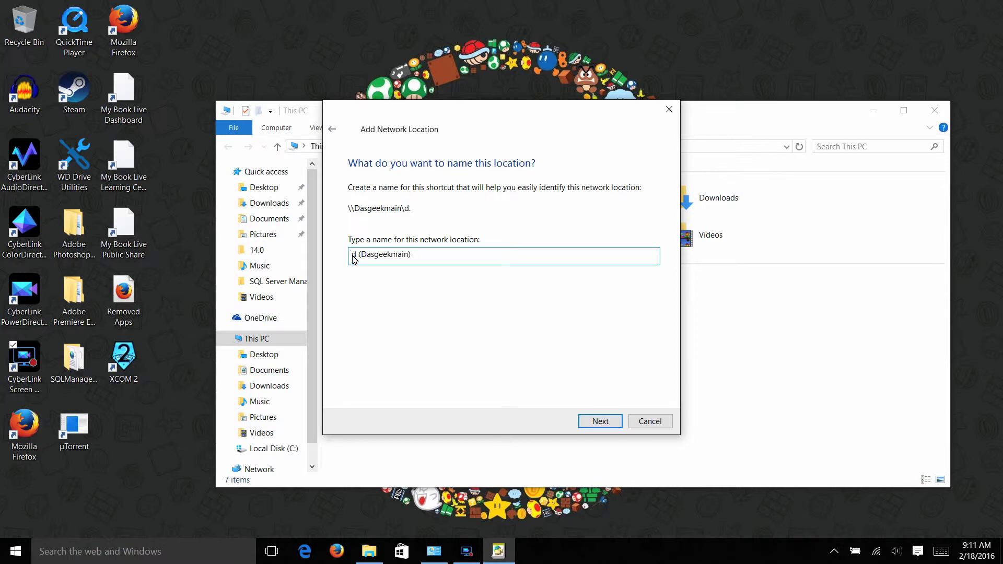
type("c")
key("Right")
type("rom")
left_click(596, 422)
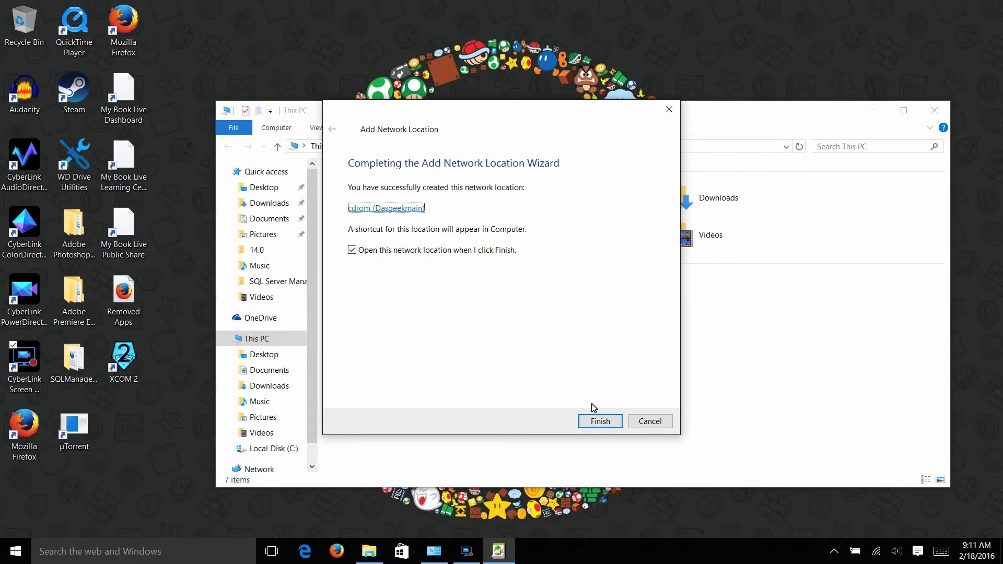
left_click(600, 422)
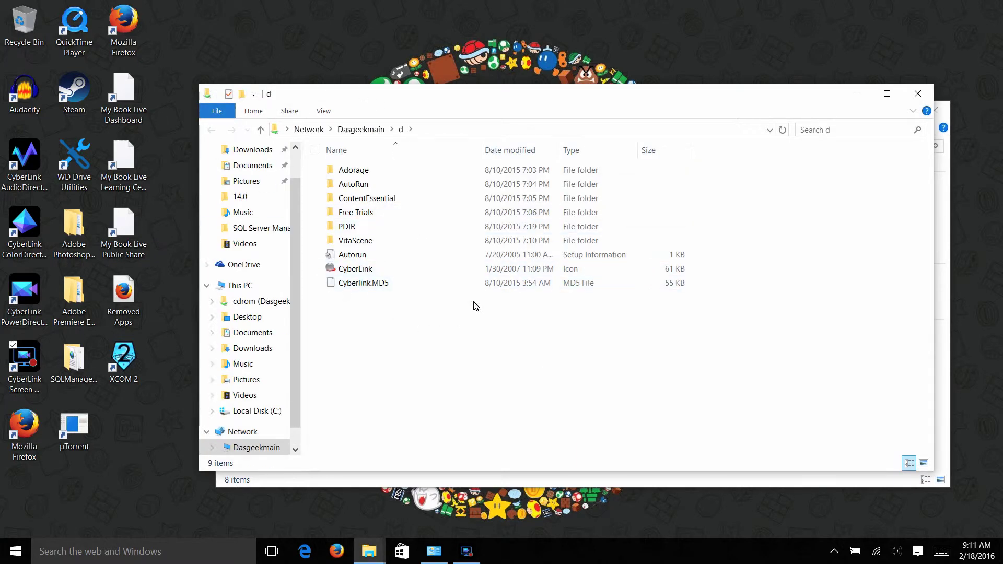
mouse_move(251, 297)
double_click(349, 271)
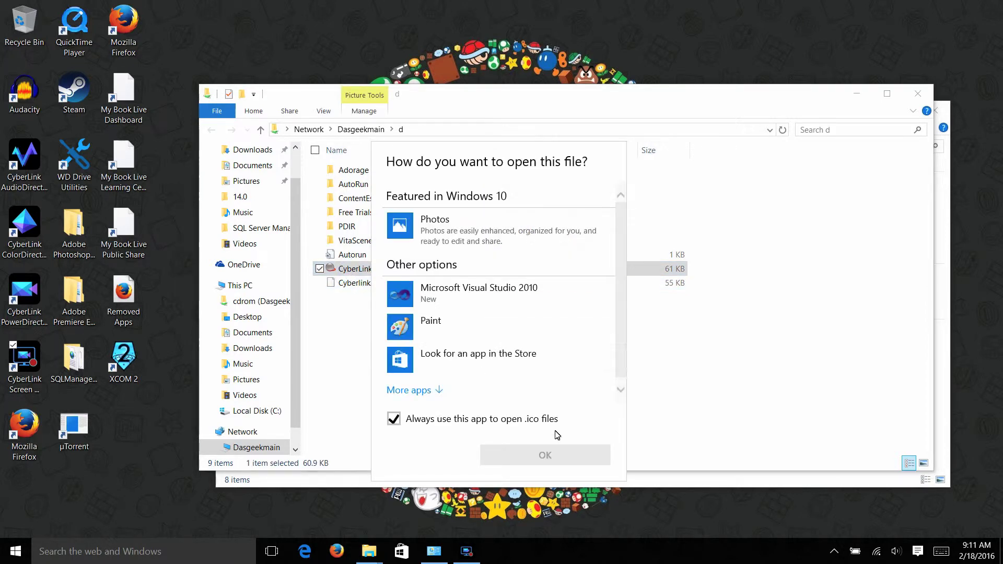
left_click(783, 275)
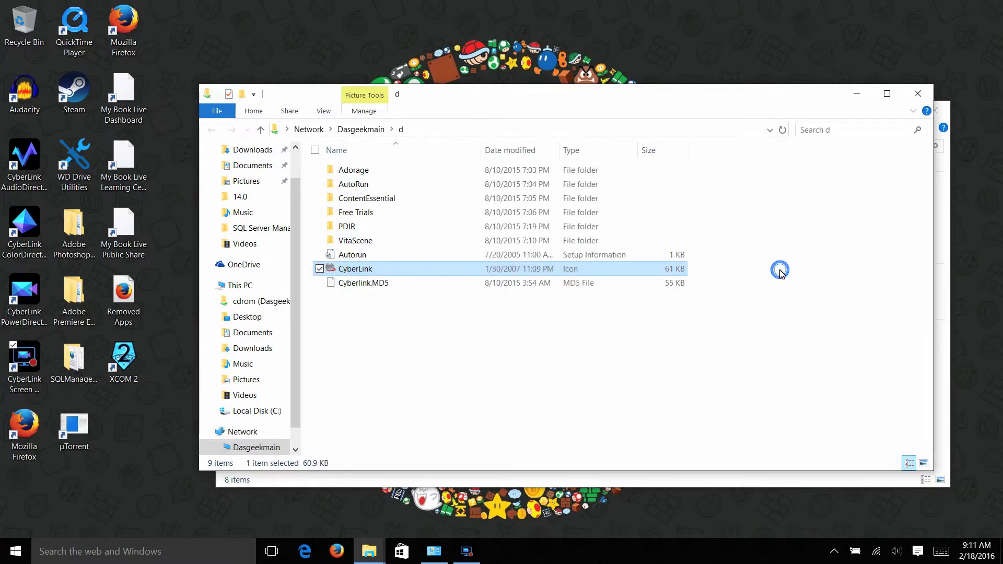
double_click(410, 258)
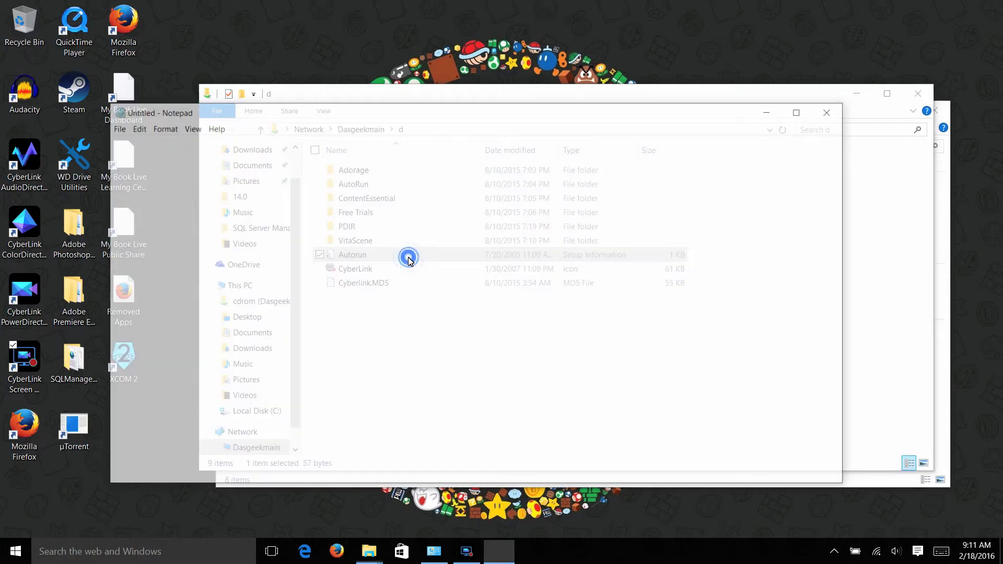
left_click(832, 113)
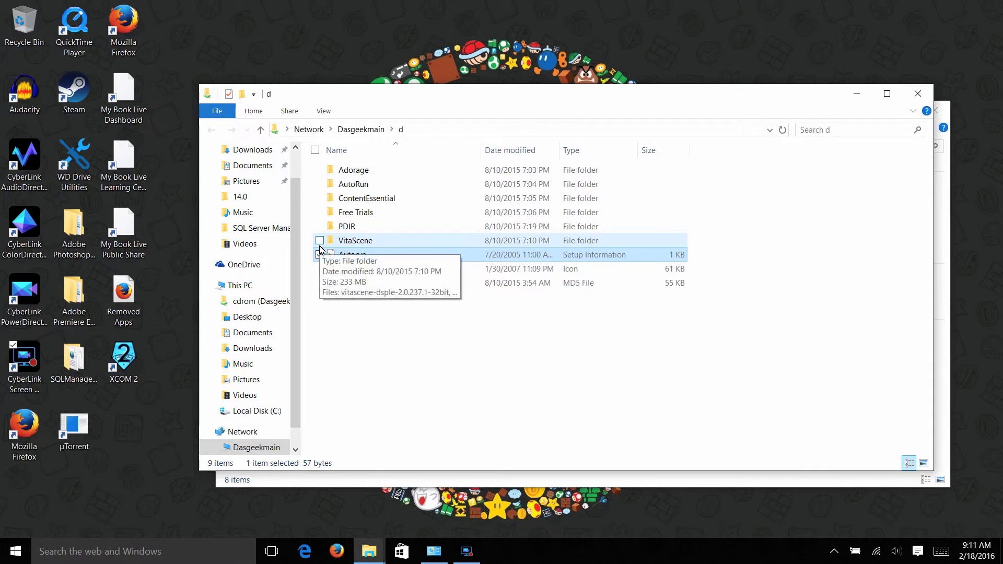
Open the share's AutoRun folder, launch AutoRun.exe and approve the User Account Control prompt
double_click(347, 184)
scroll(350, 185, "down", 2)
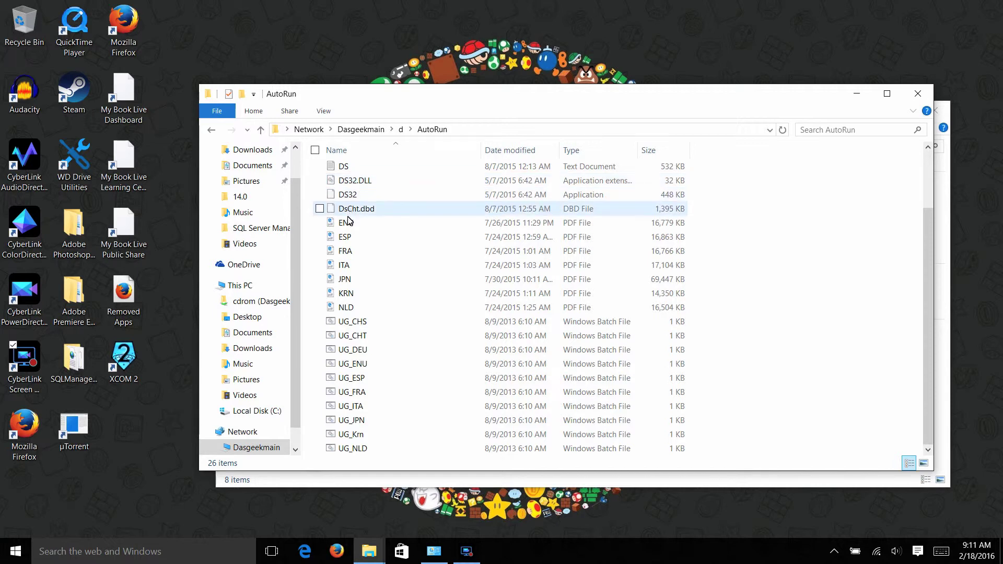
scroll(350, 226, "up", 1)
scroll(350, 226, "up", 2)
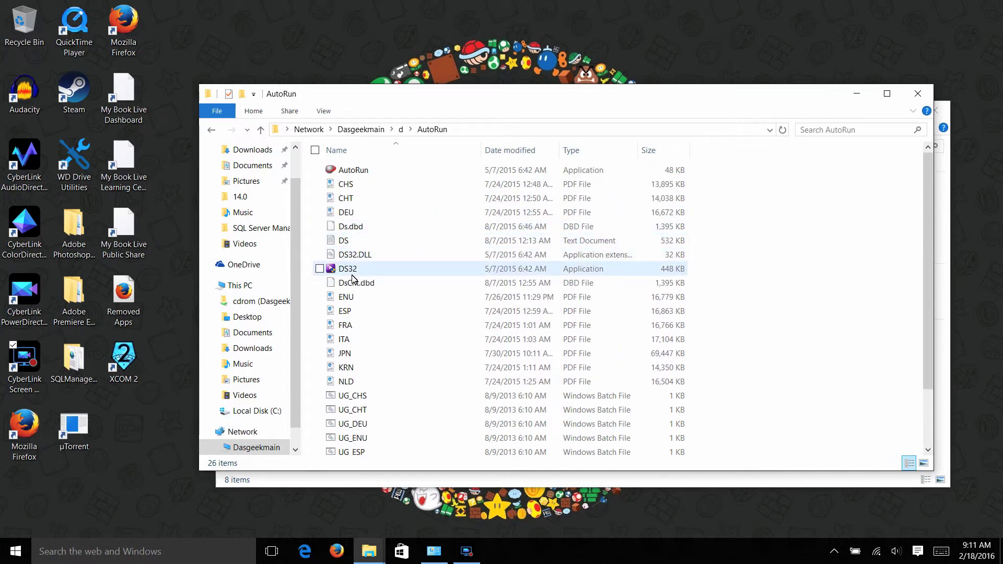
left_click(351, 171)
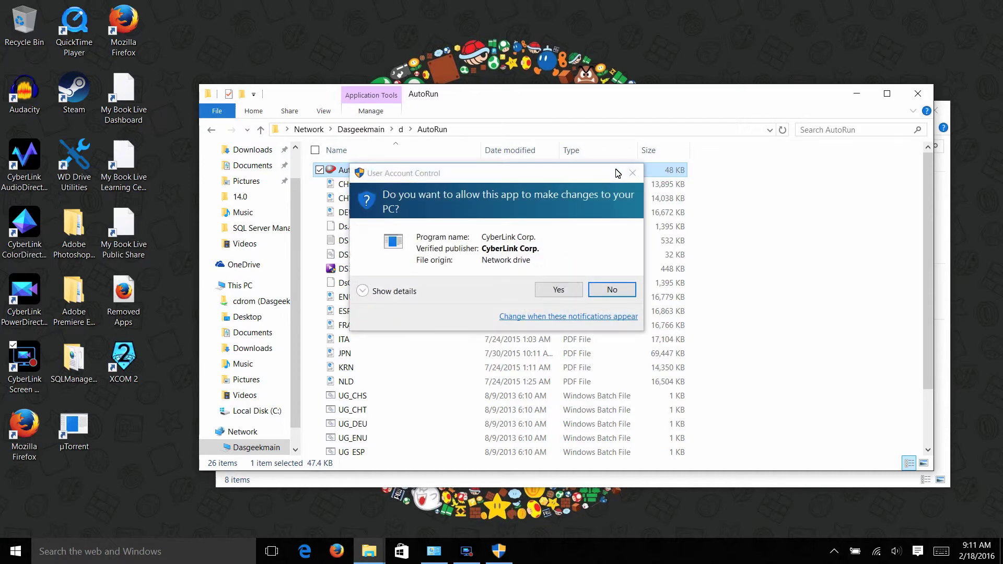
left_click(553, 301)
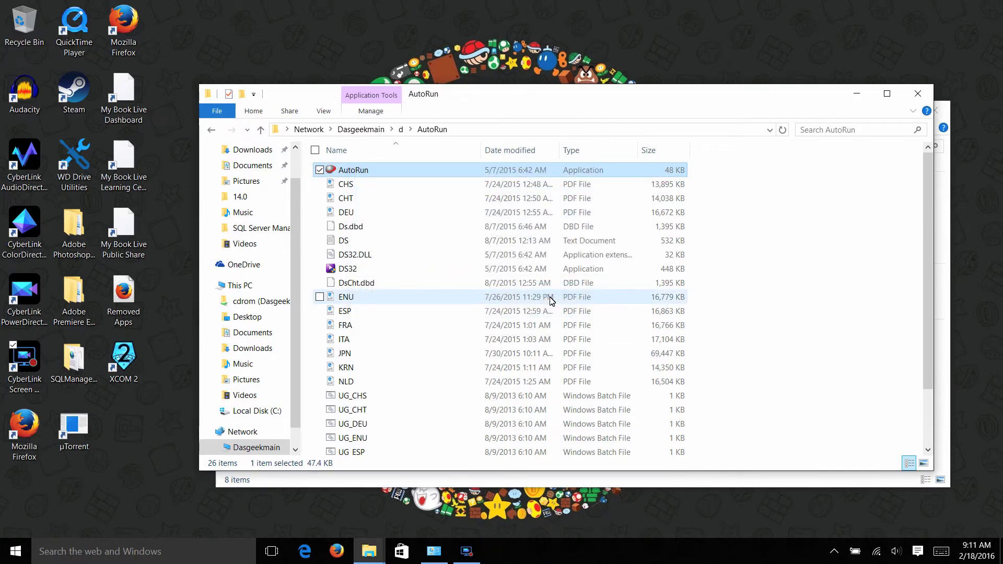